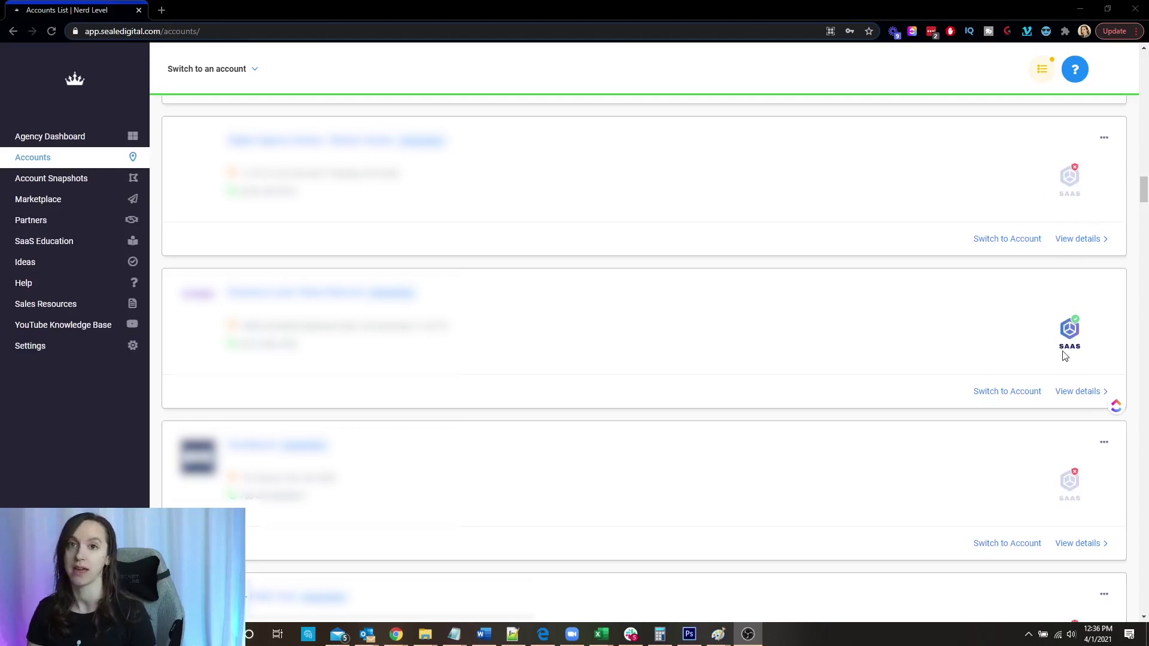
# Check the SAAS badges in the Accounts list to see which client account has SaaS mode active.
pyautogui.moveTo(1063, 355)
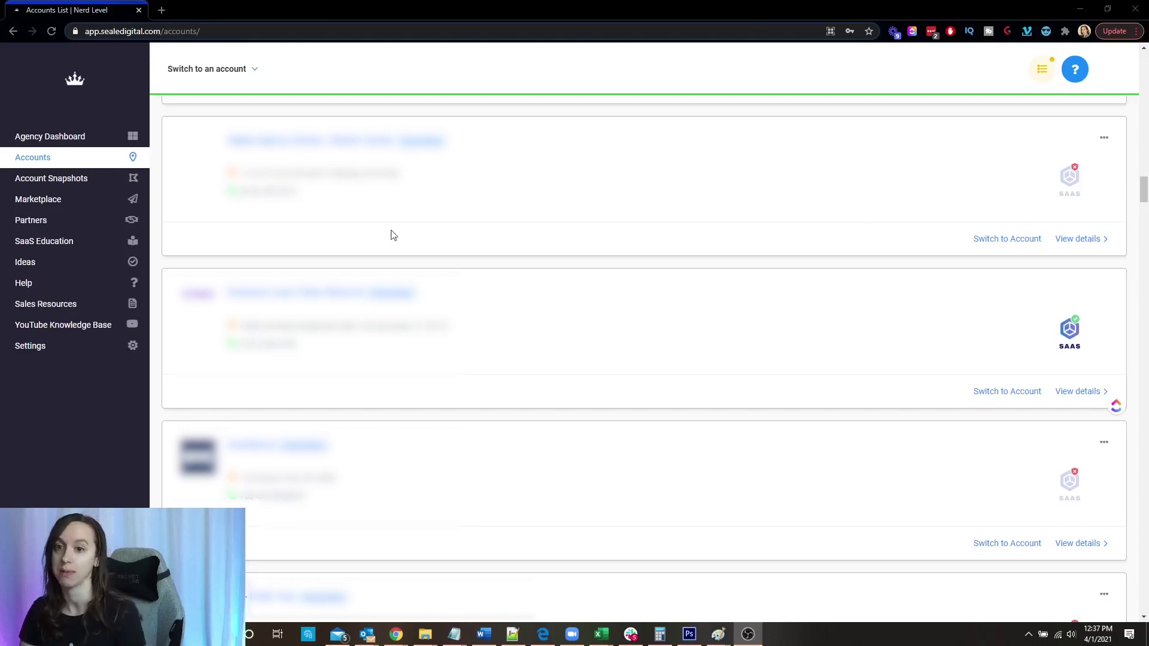
# View the verified Nerd Level Stripe integration in a new Settings tab, then return to the Accounts list.
pyautogui.rightClick(50, 353)
pyautogui.click(101, 356)
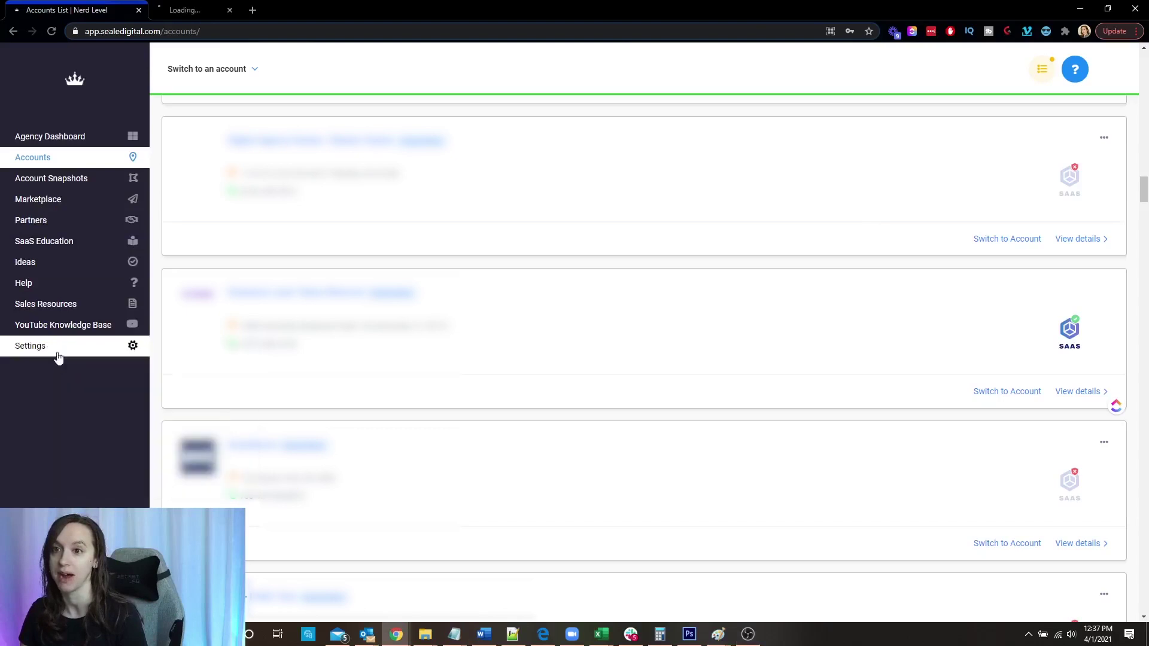
pyautogui.click(223, 7)
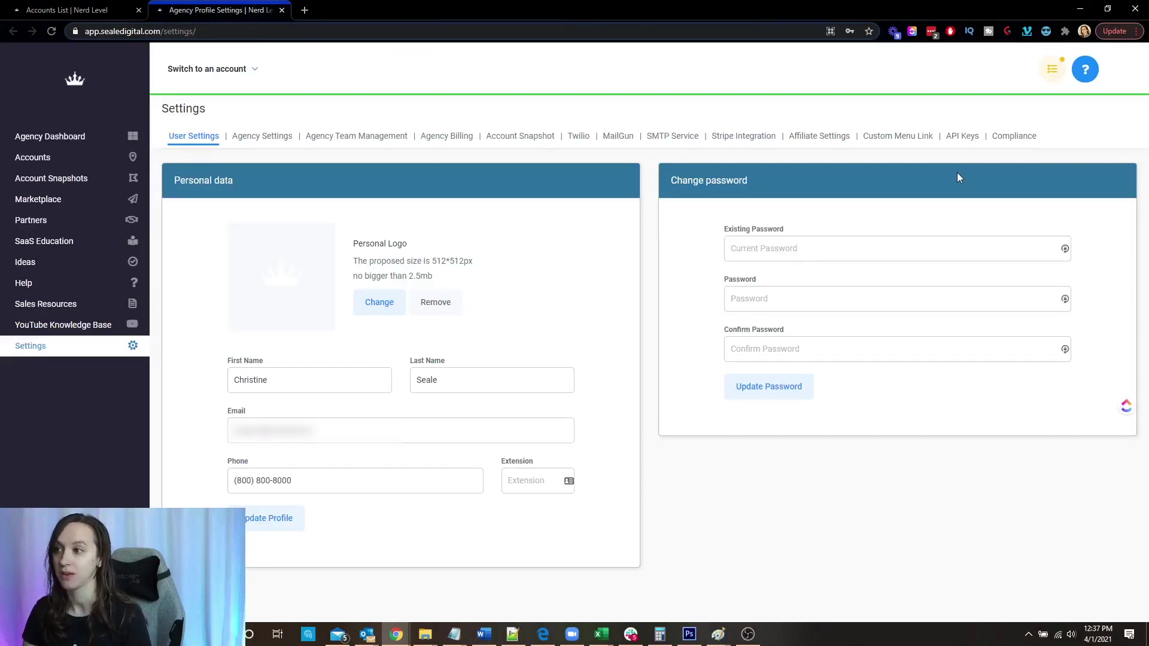
pyautogui.click(743, 137)
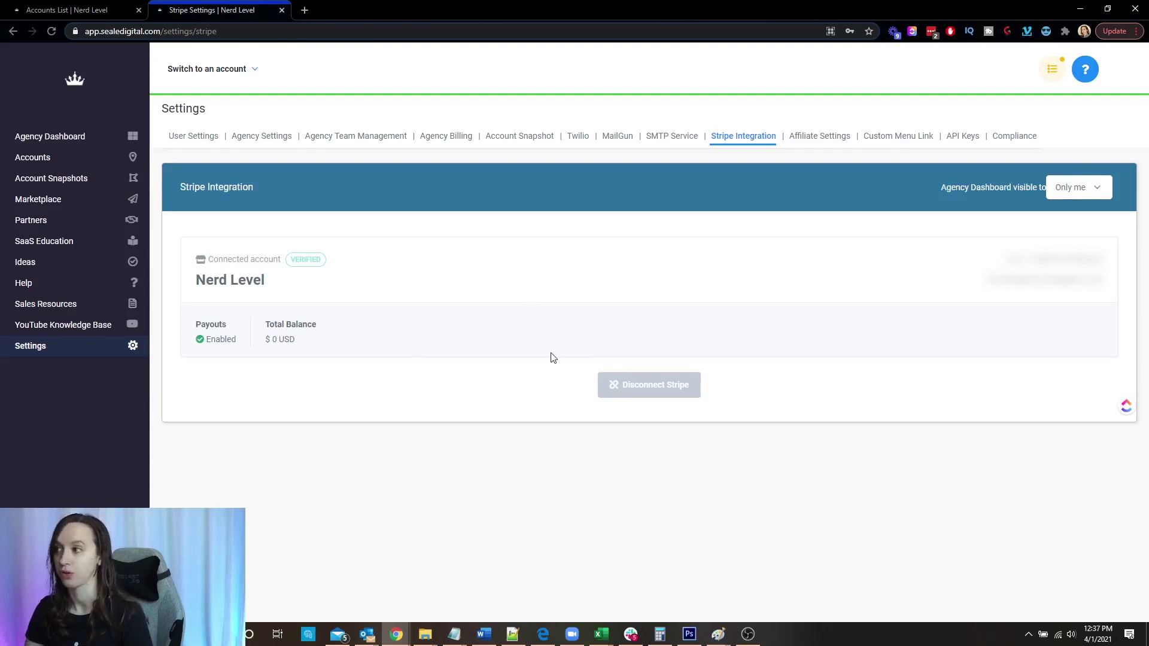
pyautogui.click(72, 9)
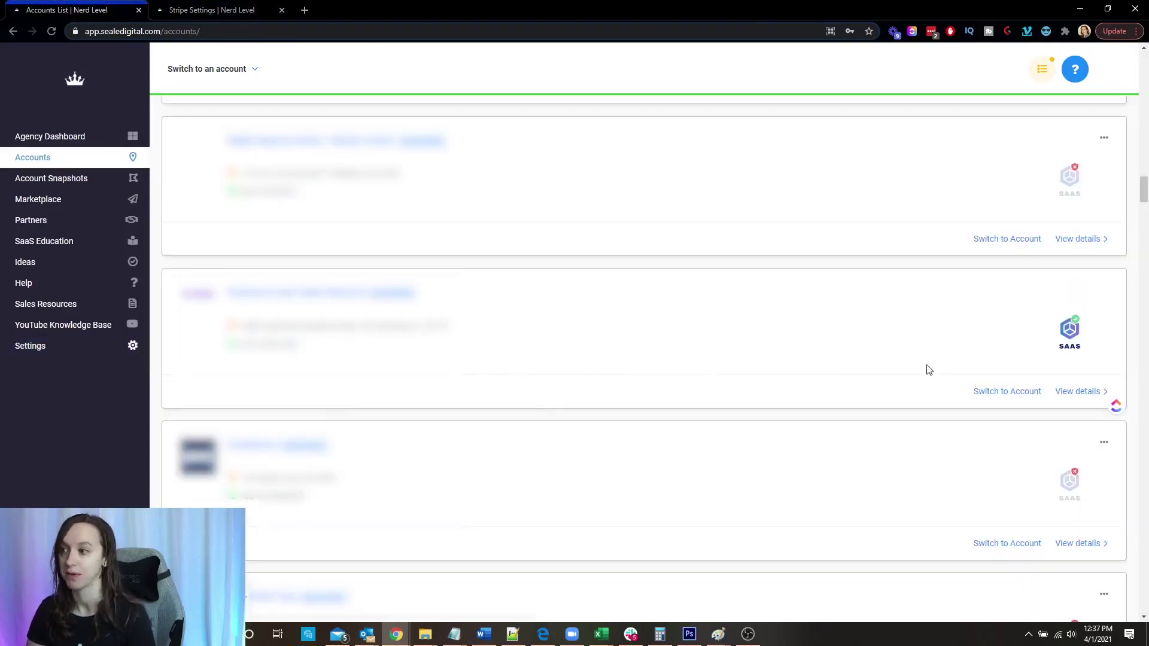
# Open 123 Agency Test's details and try enabling SaaS Mode, which first requires a location admin.
pyautogui.click(1063, 392)
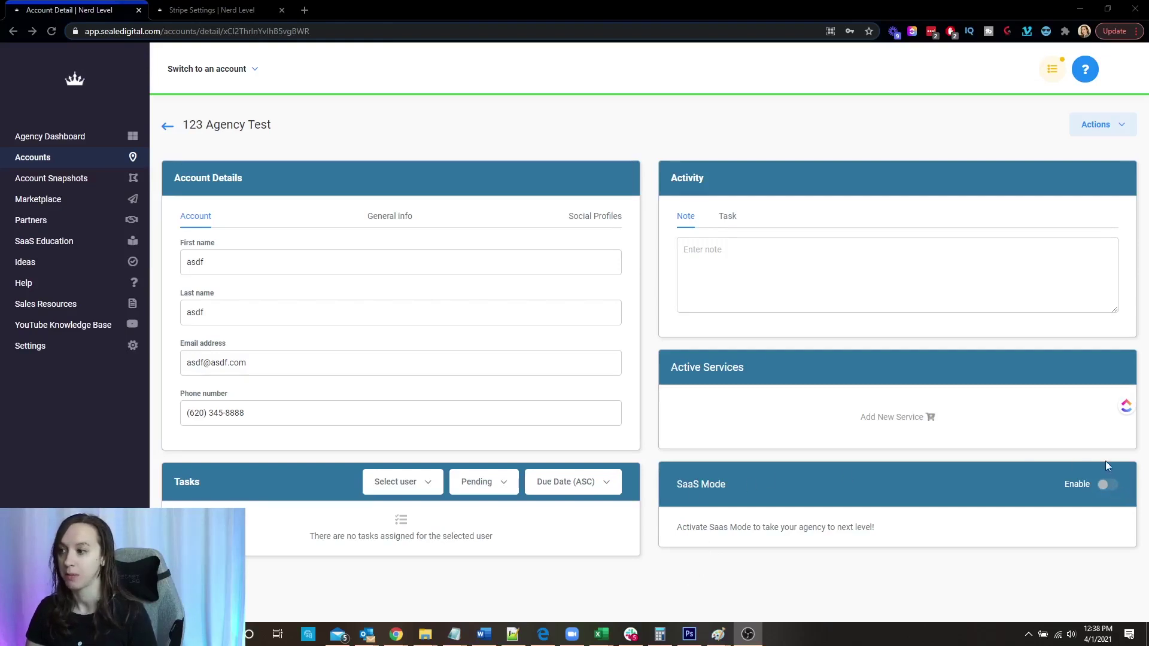
pyautogui.click(1111, 485)
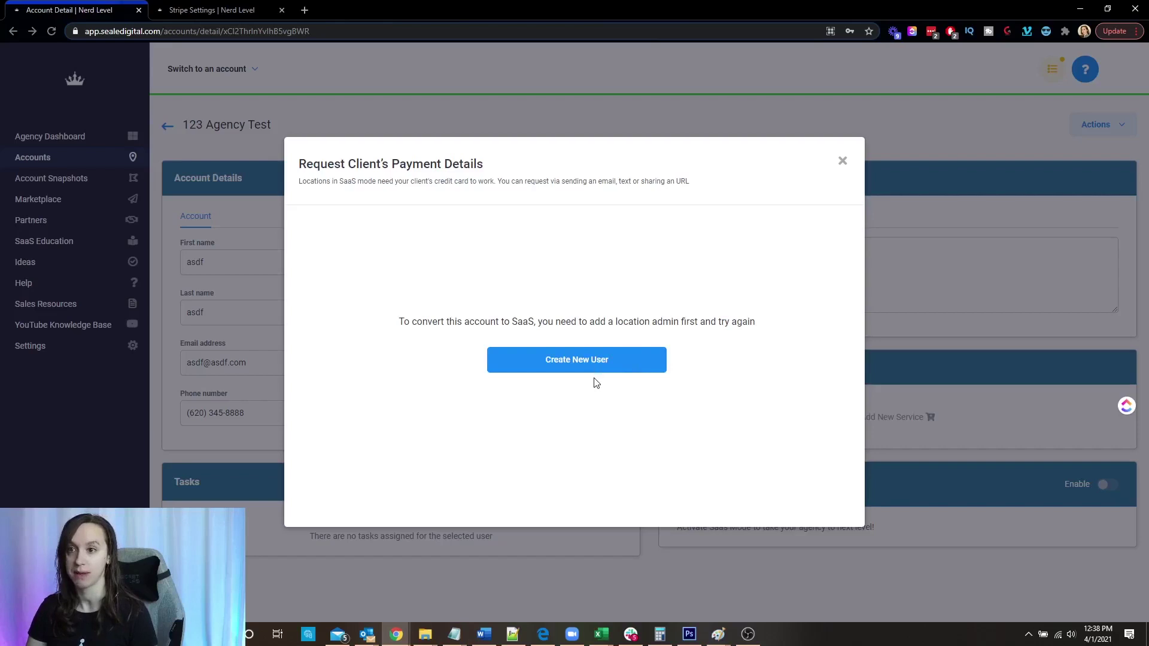
pyautogui.click(843, 166)
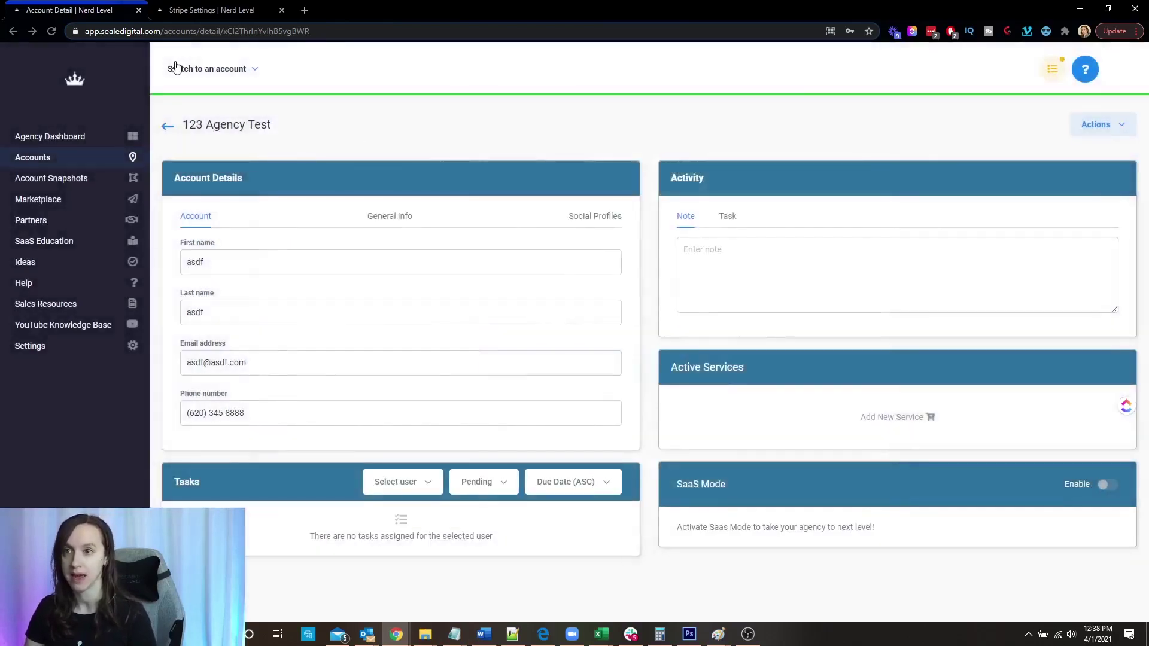
pyautogui.click(224, 68)
pyautogui.click(226, 159)
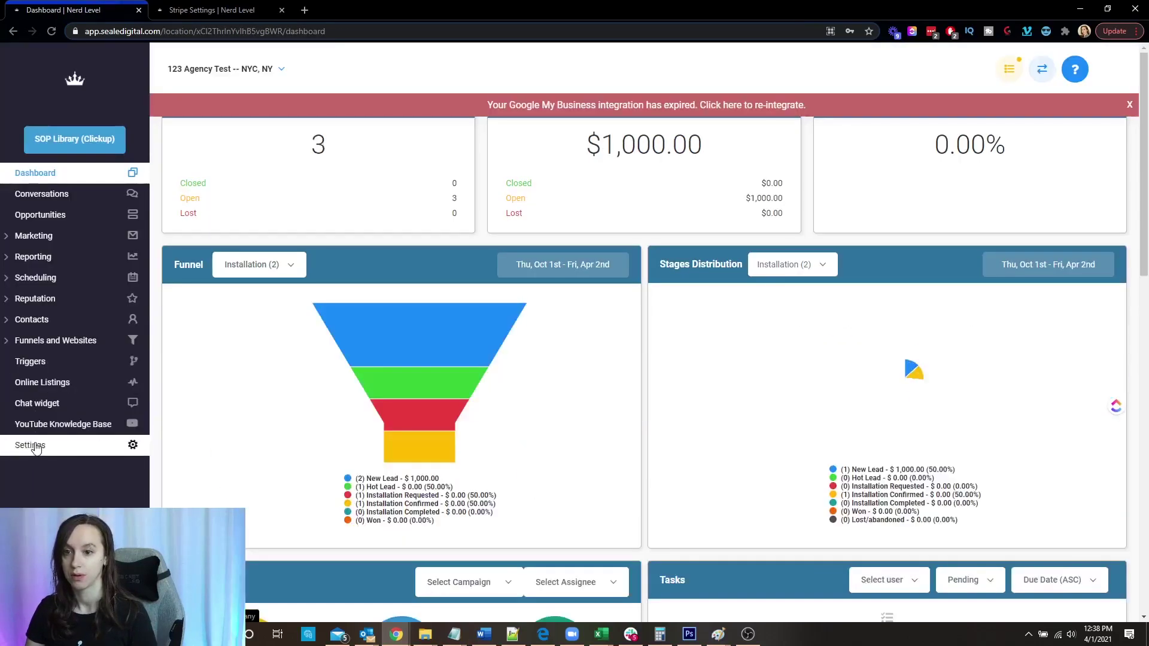
pyautogui.click(30, 445)
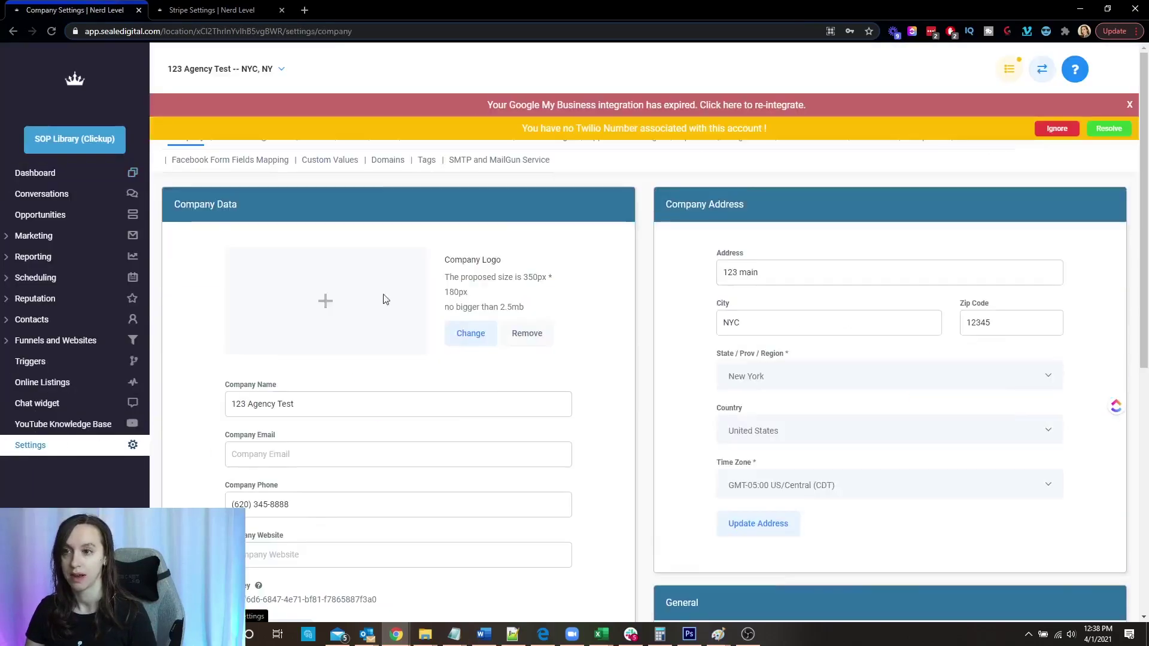
pyautogui.click(1056, 128)
pyautogui.click(362, 134)
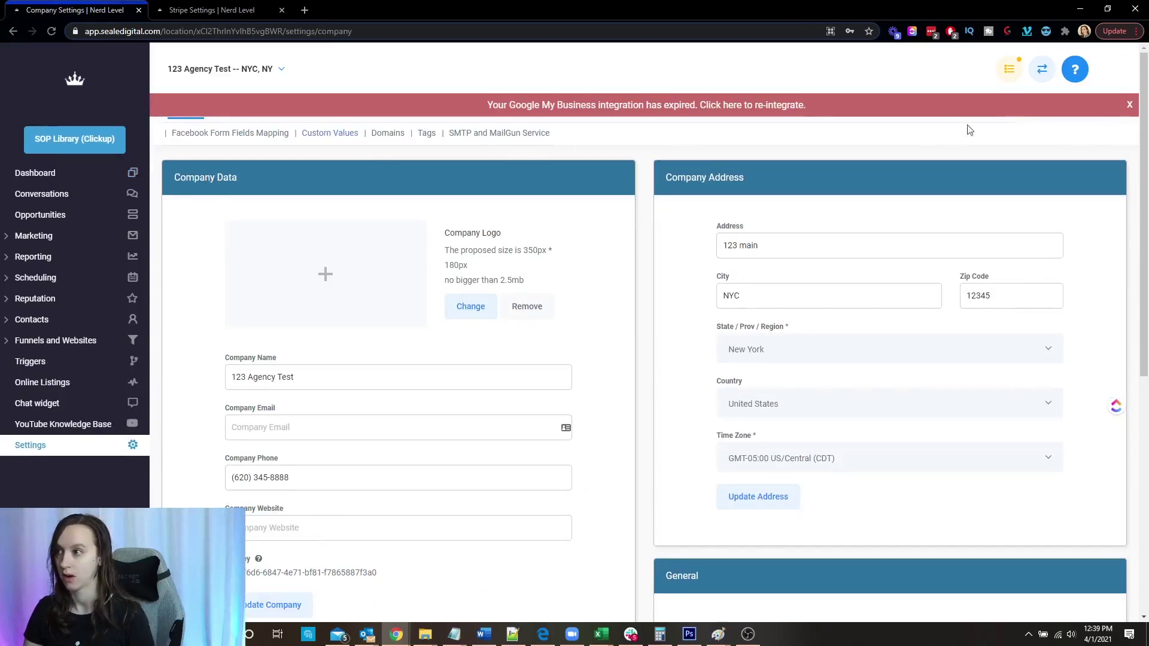
pyautogui.click(1129, 106)
pyautogui.click(276, 138)
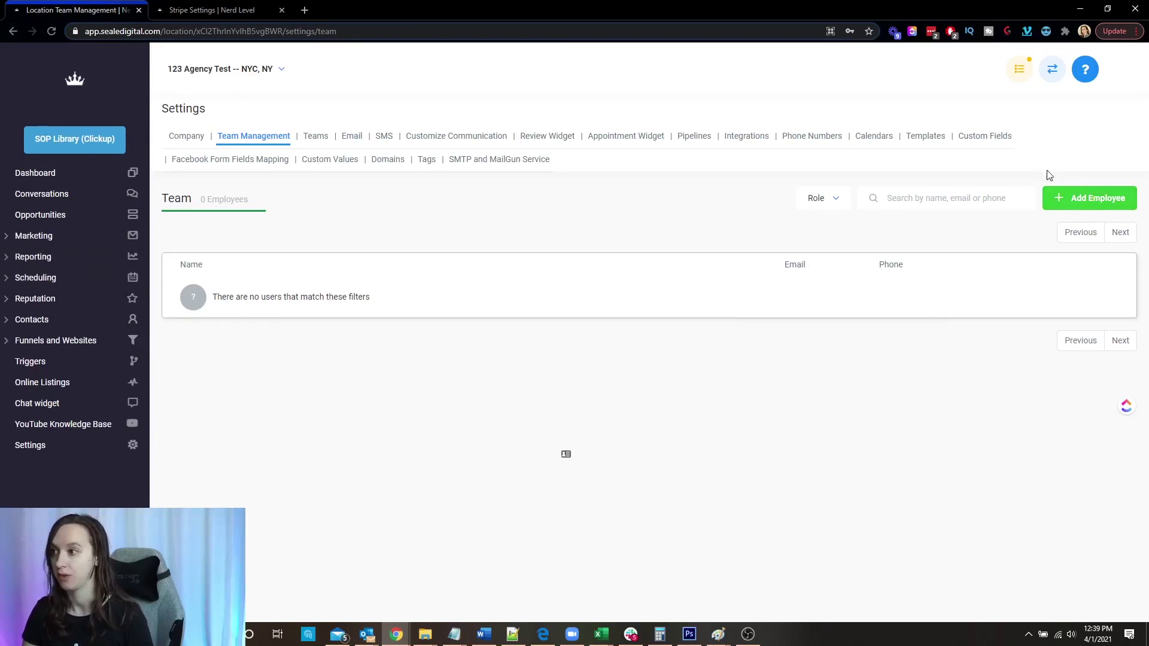
pyautogui.click(1083, 199)
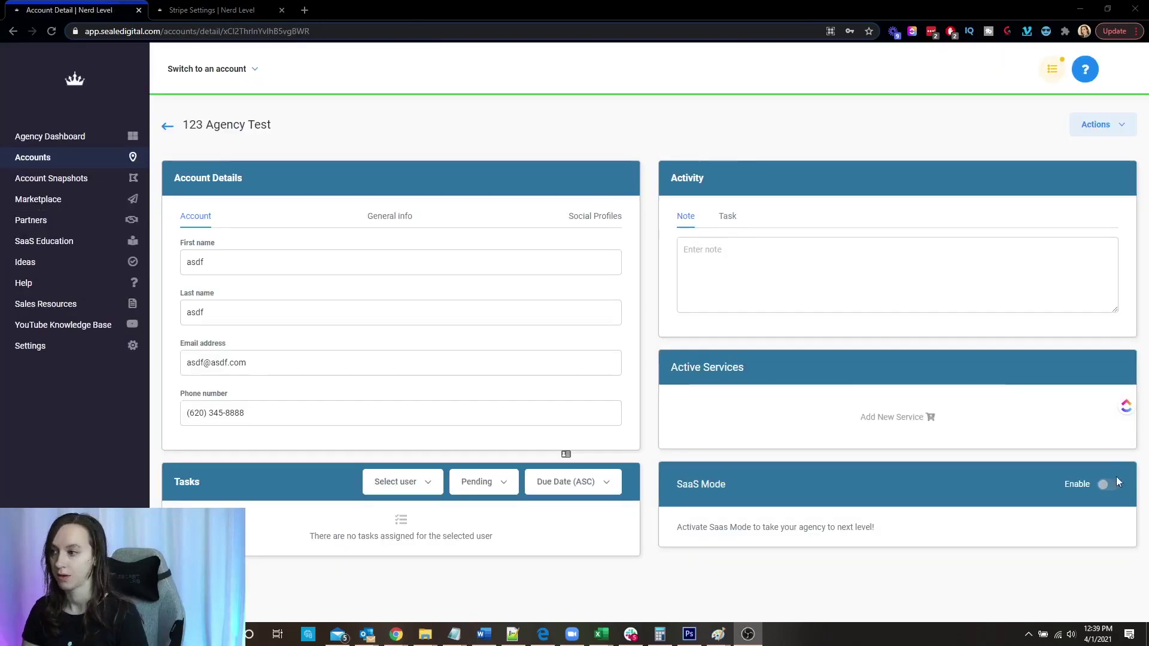
# Enable SaaS Mode for 123 Agency Test to bring up the client payment-details request.
pyautogui.click(1112, 479)
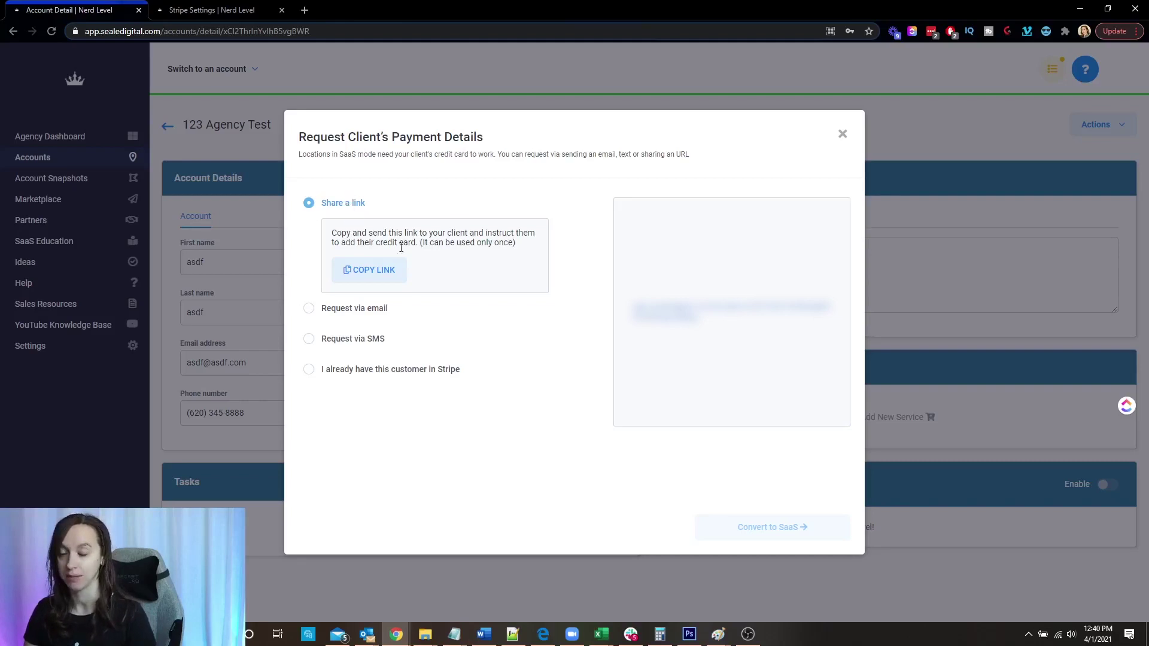
# Try the email, SMS and existing-Stripe-customer options for collecting the client's payment details.
pyautogui.click(371, 308)
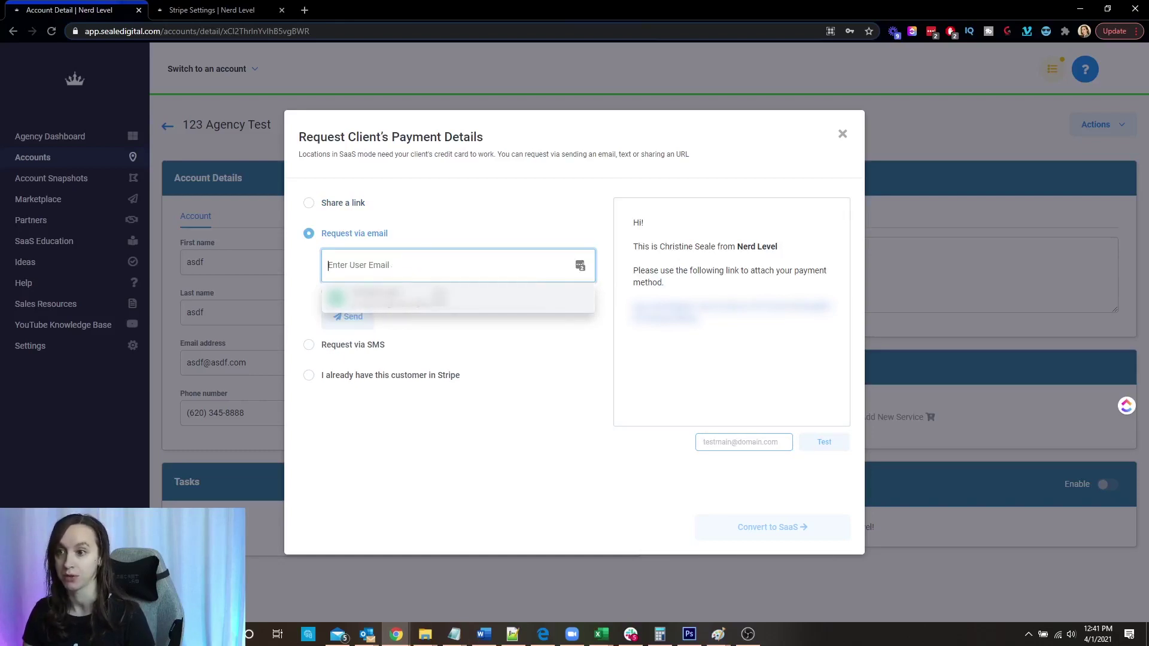
pyautogui.click(370, 346)
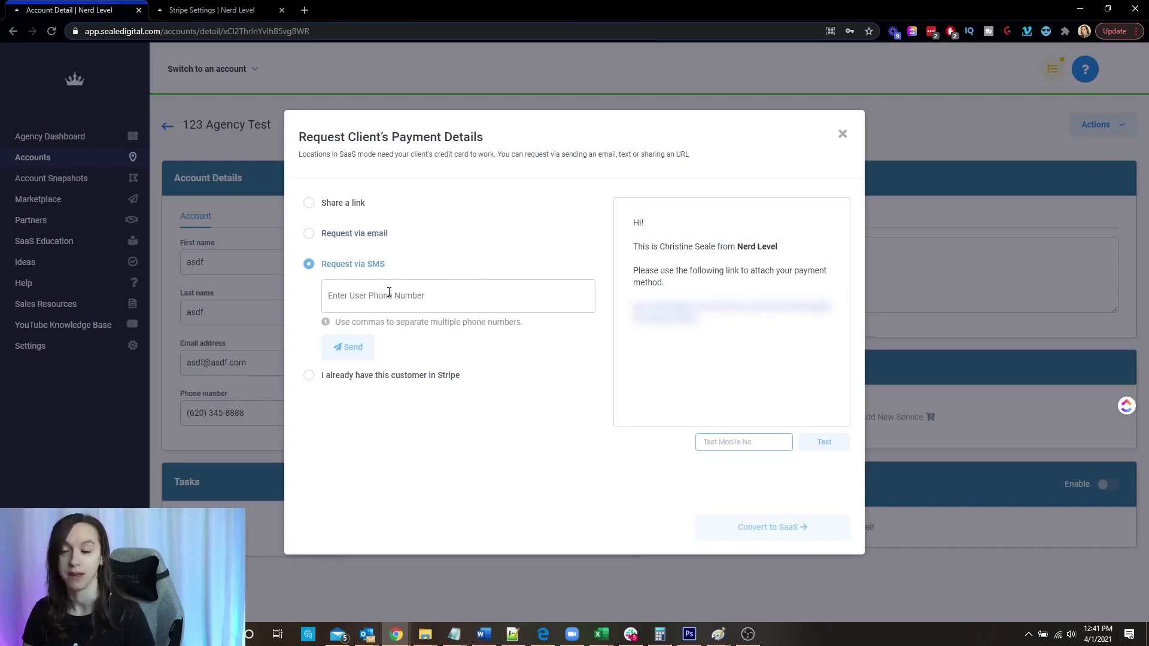
pyautogui.click(386, 378)
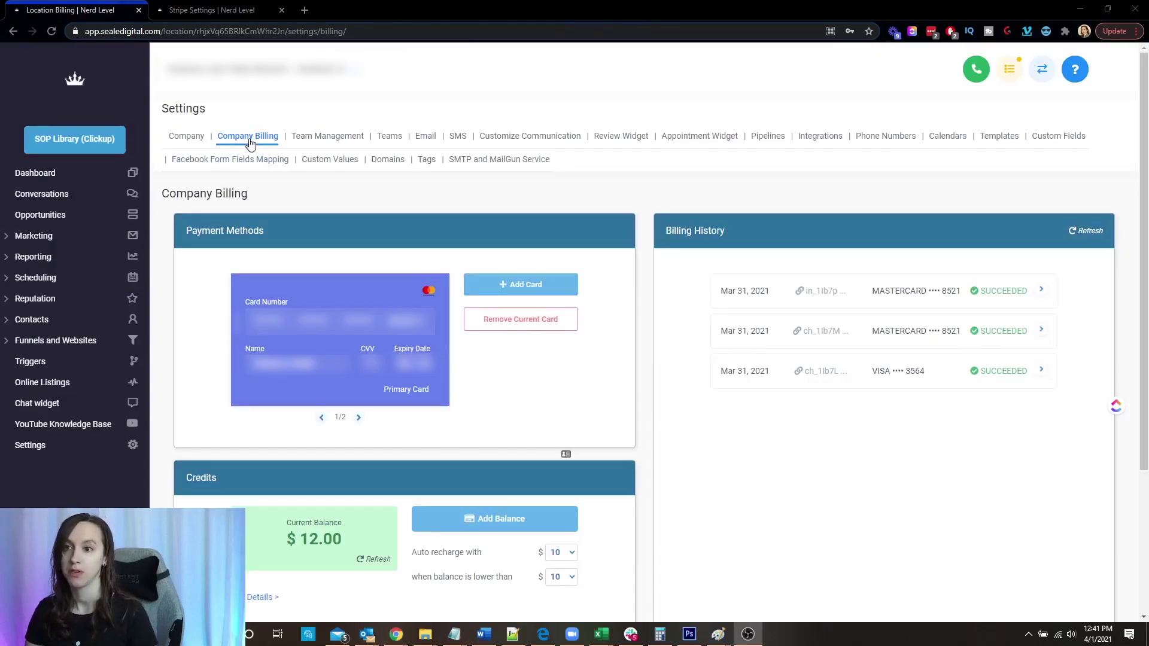
# Open the credit balance transactions, showing the $1.00 and $11.00 Payment method Validation charges.
pyautogui.scroll(-1, 494, 325)
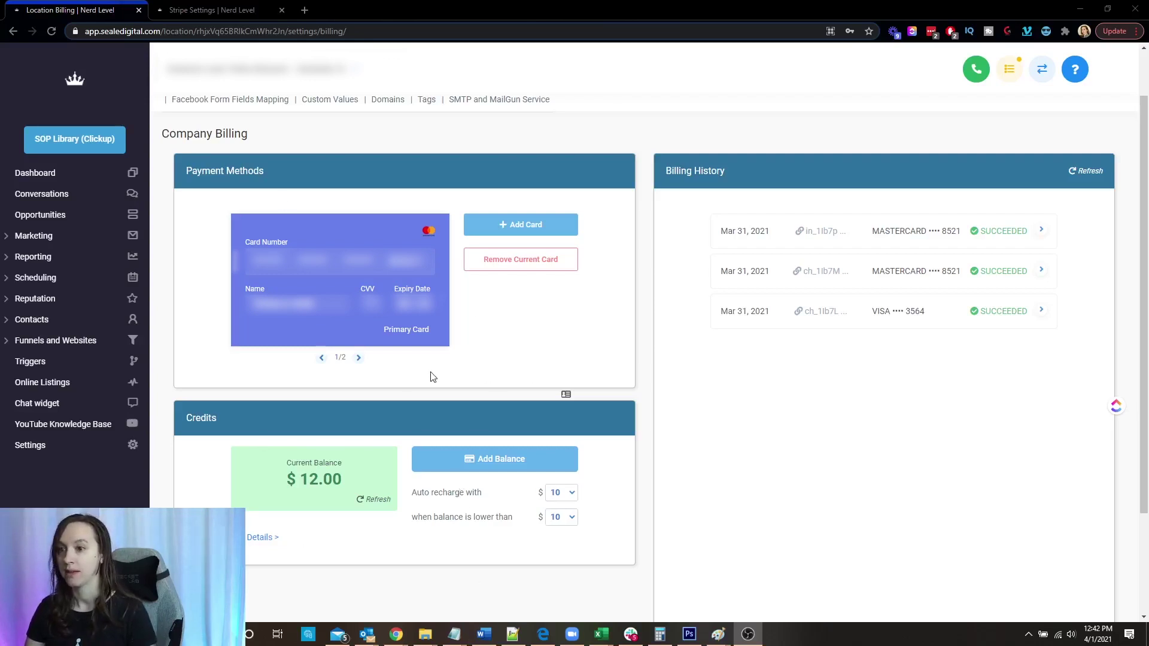
pyautogui.click(266, 538)
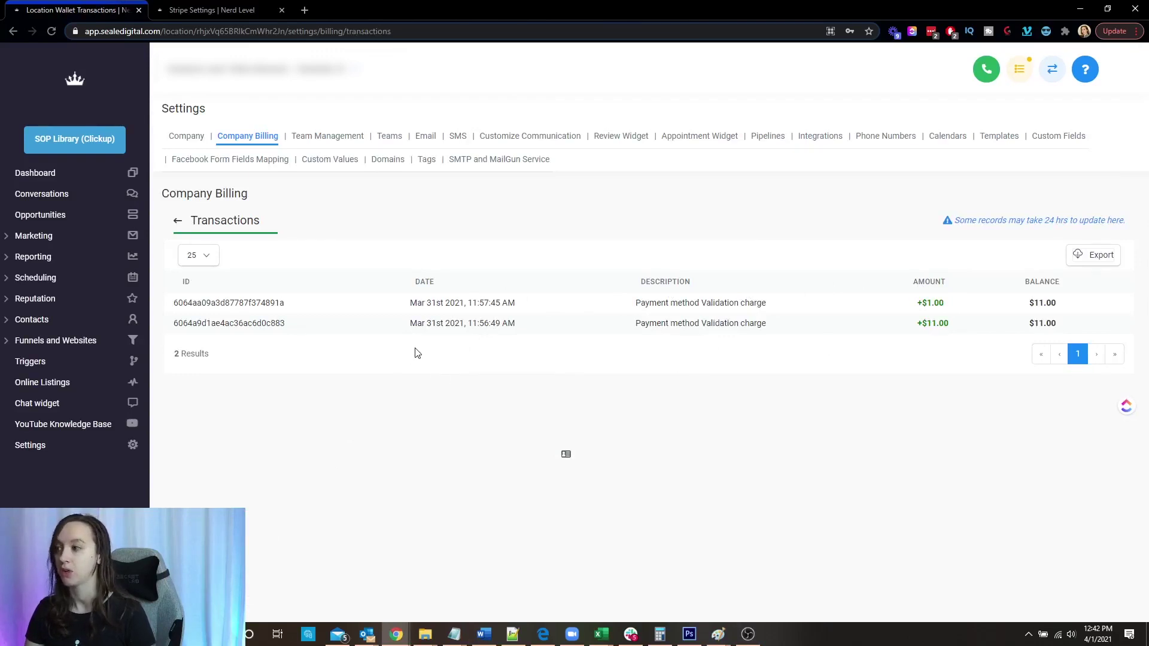
# Return from Transactions to the Company Billing overview with its $12.00 credit balance.
pyautogui.click(177, 224)
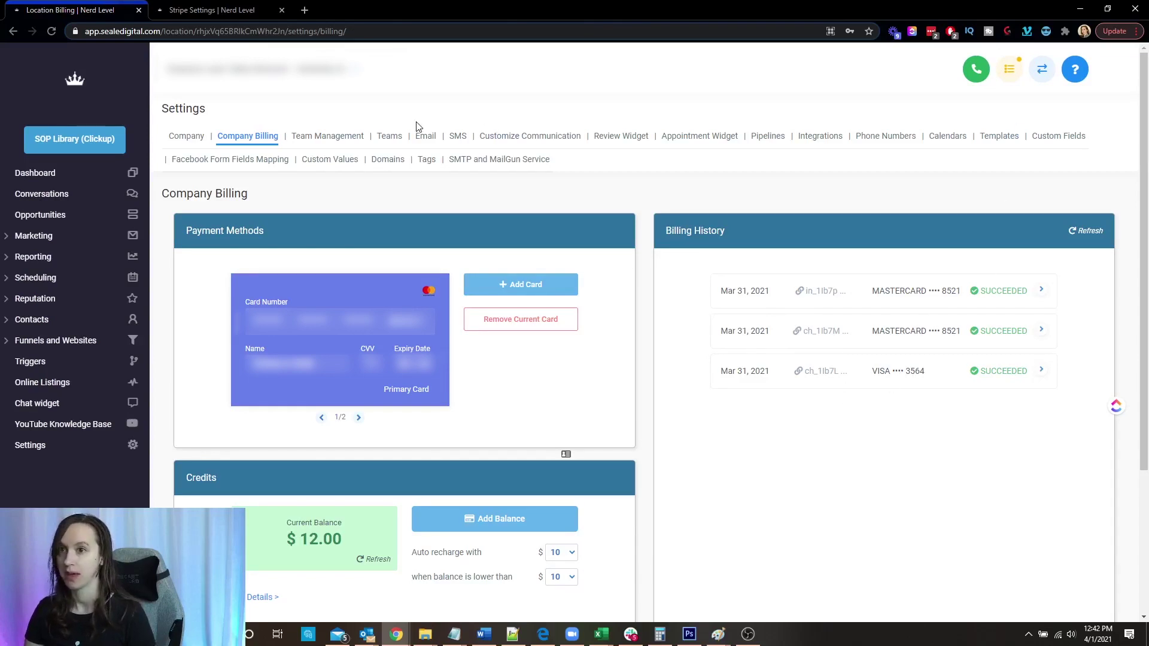
# Switch to agency view and open the SaaS-active account's details at its Twilio Resell Settings.
pyautogui.click(1037, 73)
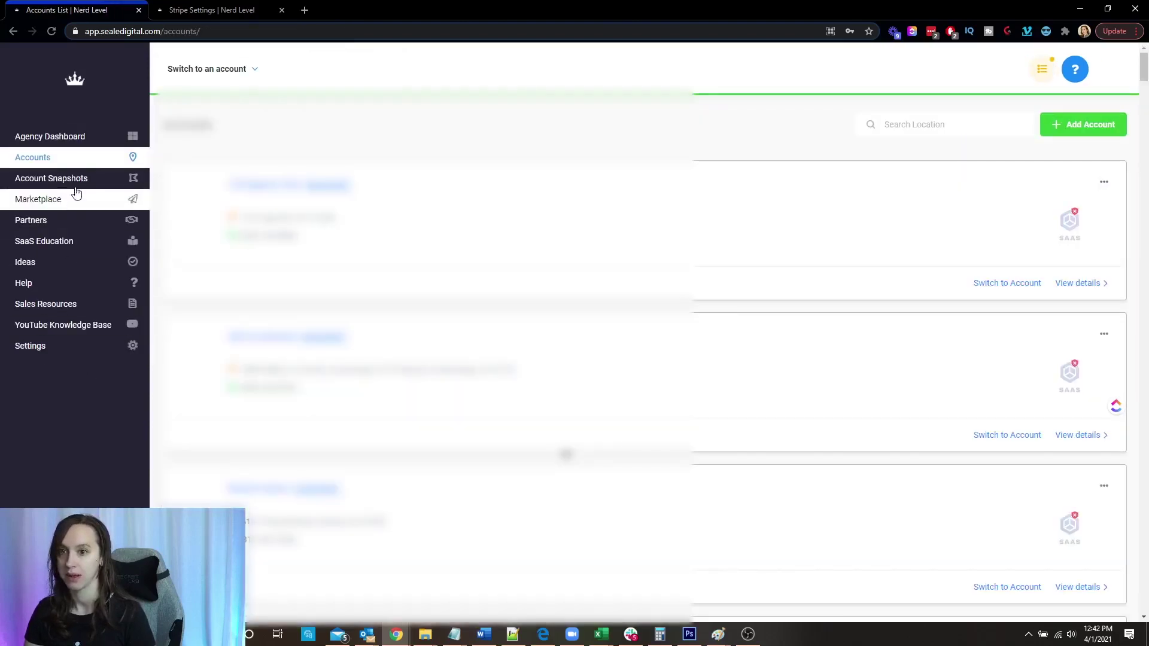
pyautogui.scroll(-10, 736, 323)
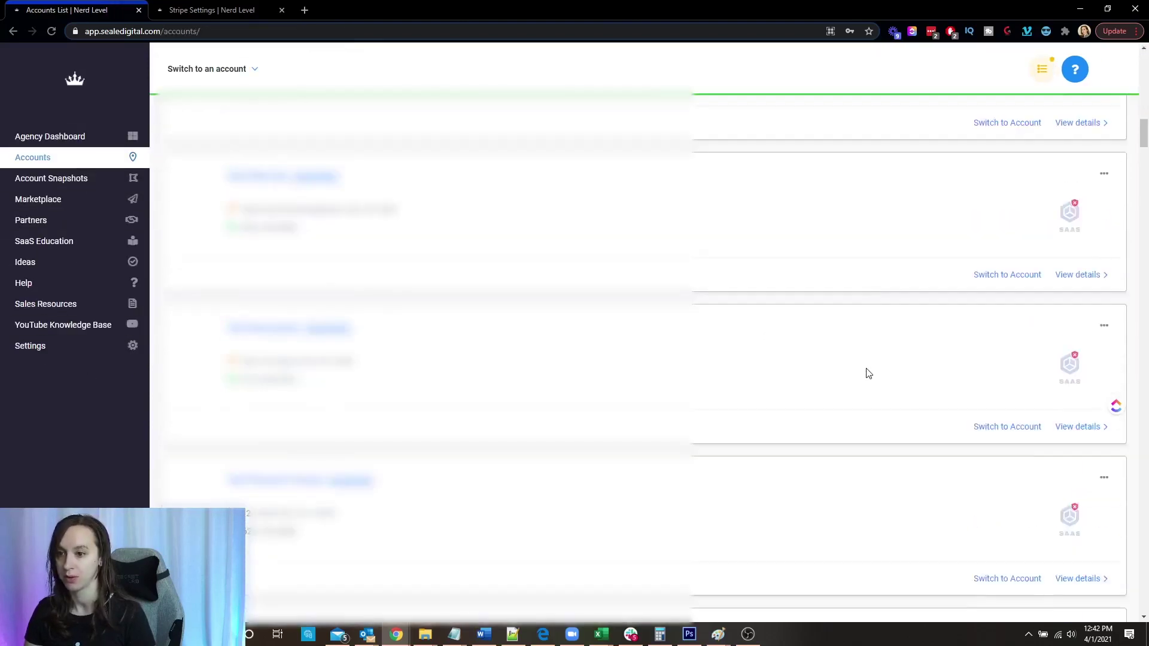
pyautogui.scroll(-3, 879, 373)
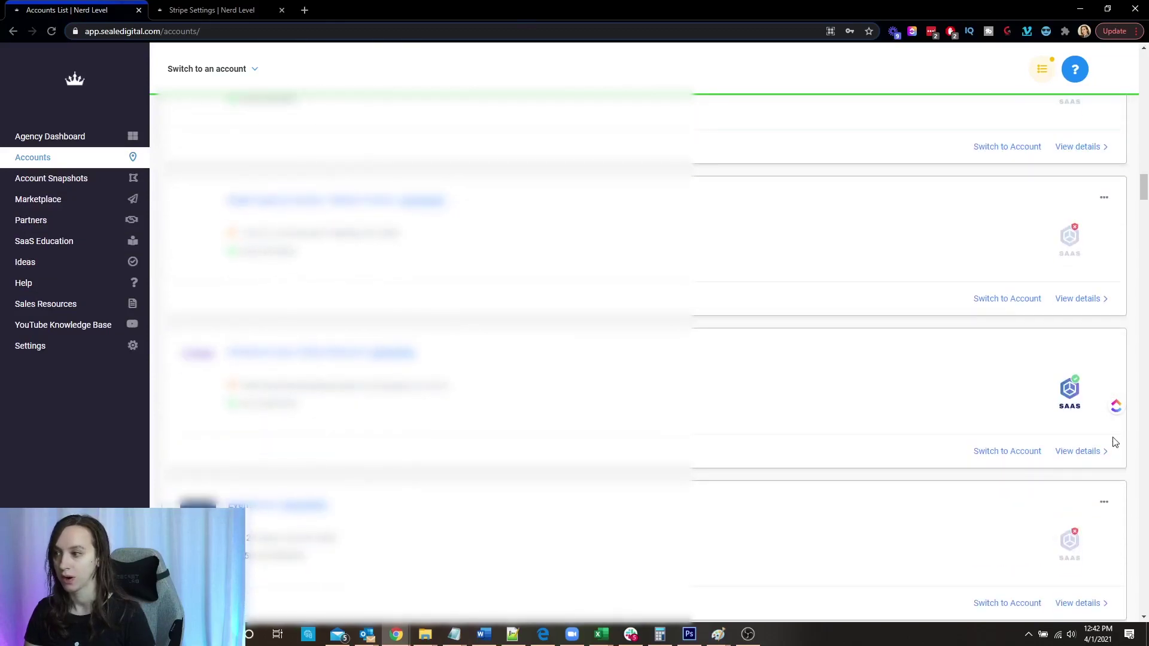
pyautogui.click(1087, 458)
pyautogui.scroll(-5, 1015, 384)
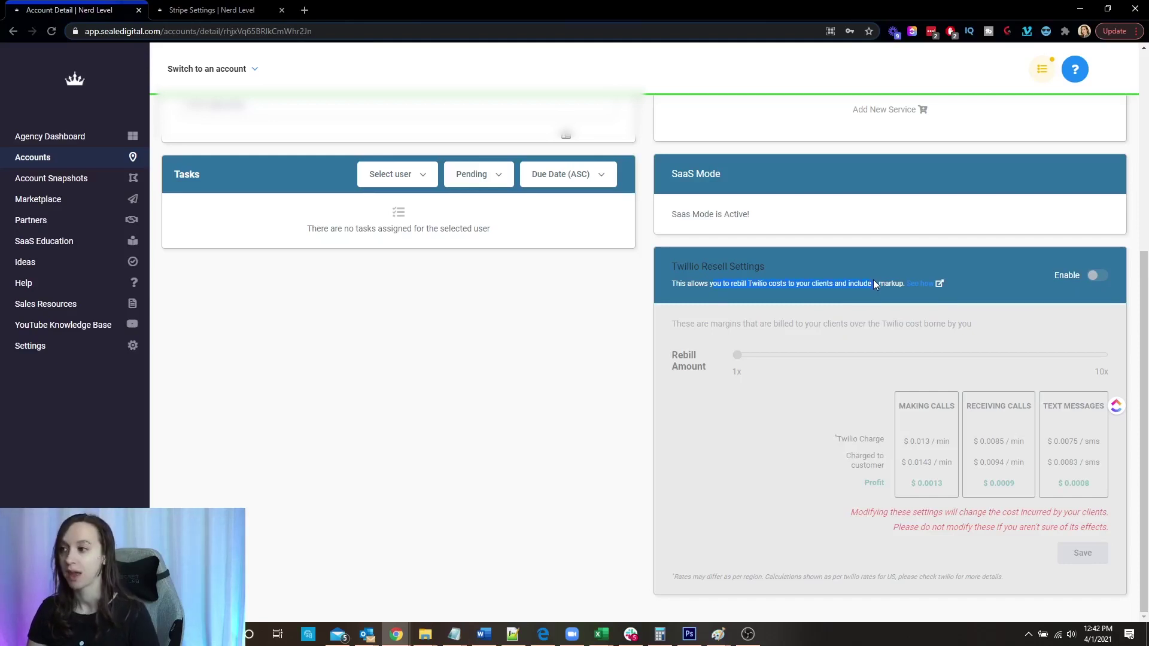
# Enable Twilio rebilling and raise the rebill amount to 10x ($0.13/min calls, $0.075/sms).
pyautogui.moveTo(873, 278); pyautogui.dragTo(899, 281)
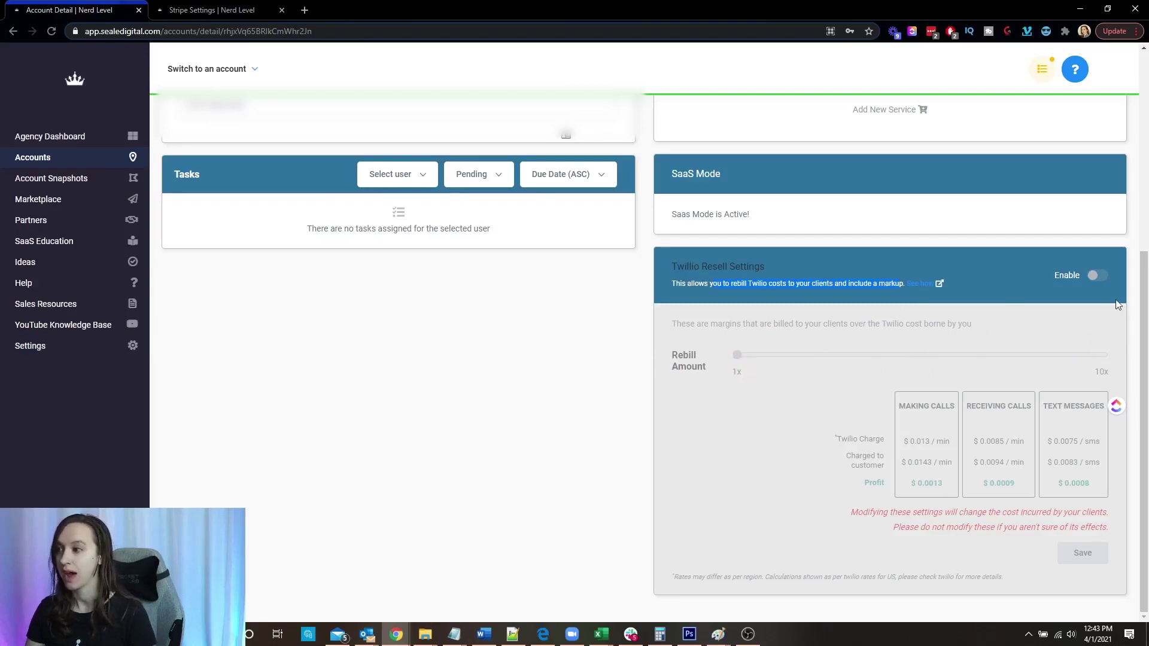
pyautogui.click(1096, 275)
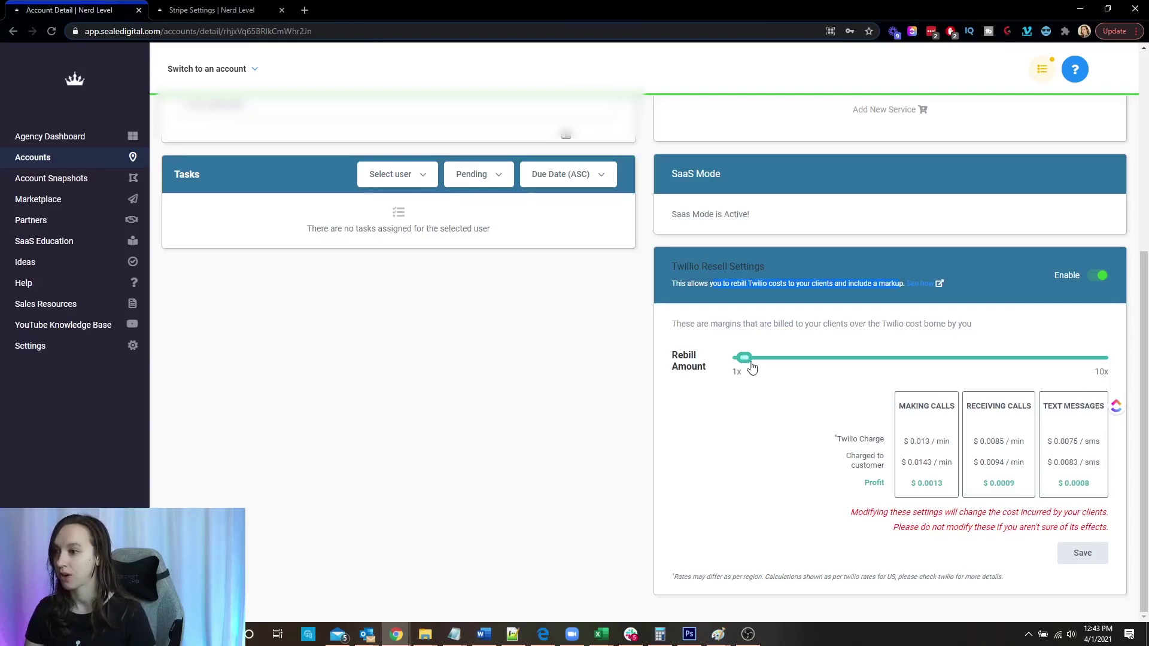
pyautogui.moveTo(750, 366)
pyautogui.mouseDown()
pyautogui.moveTo(777, 365)
pyautogui.moveTo(760, 364)
pyautogui.mouseUp()
pyautogui.moveTo(913, 441); pyautogui.dragTo(953, 447)
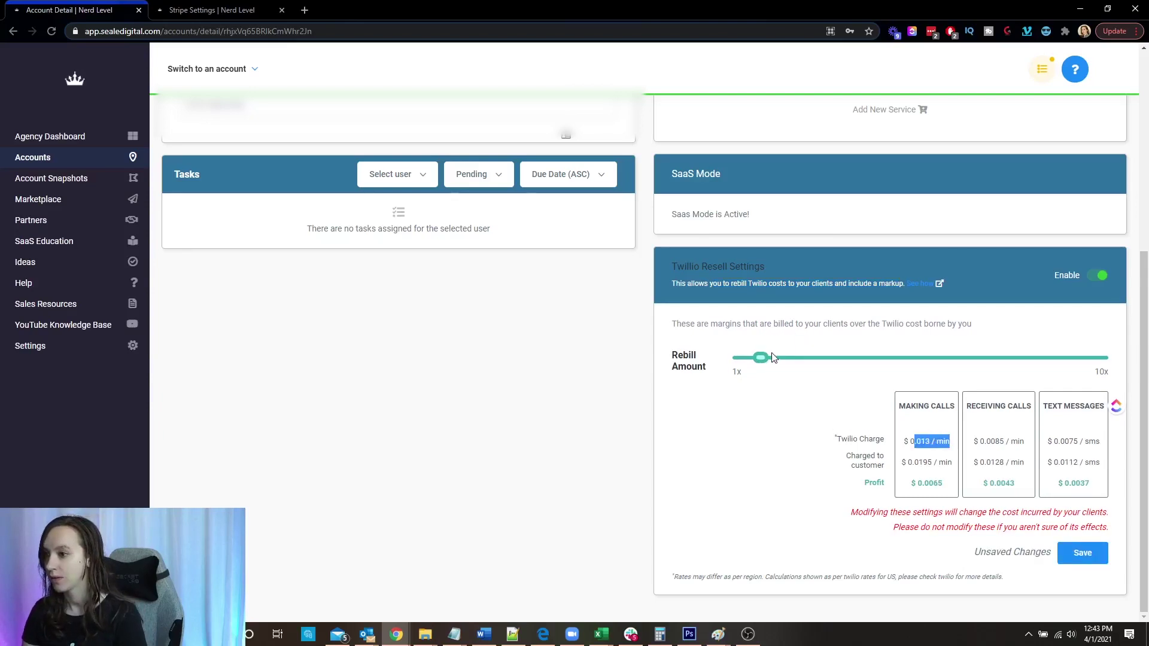
pyautogui.moveTo(765, 363); pyautogui.dragTo(801, 364)
pyautogui.moveTo(914, 462); pyautogui.dragTo(948, 466)
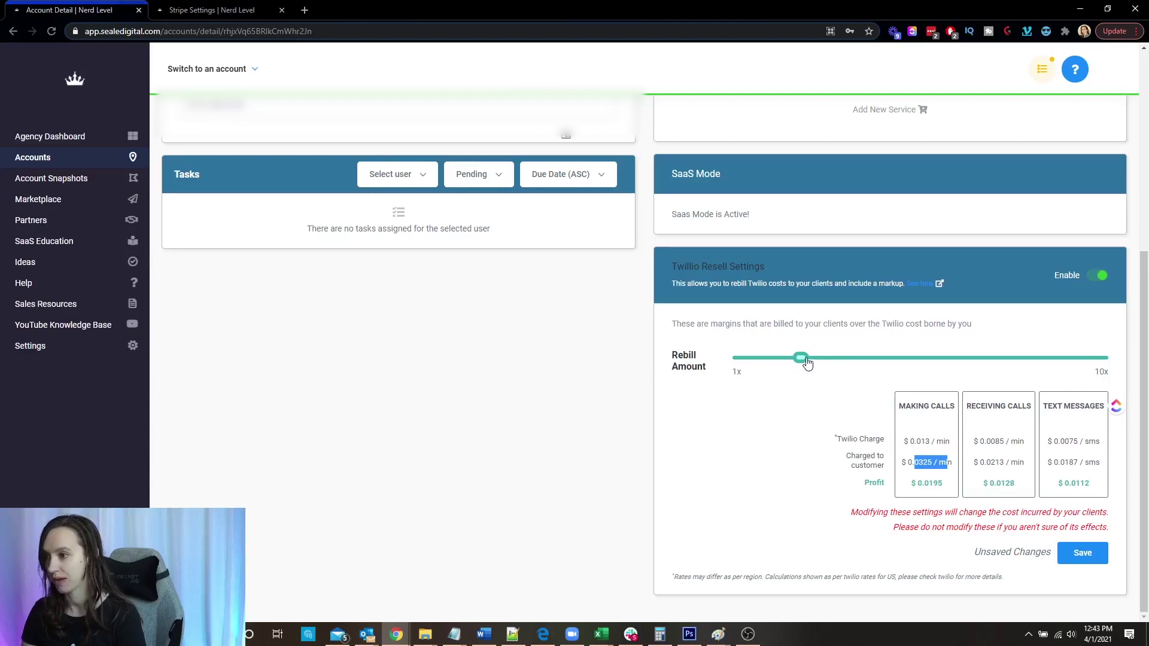
pyautogui.moveTo(803, 363)
pyautogui.moveTo(803, 363); pyautogui.dragTo(1111, 361)
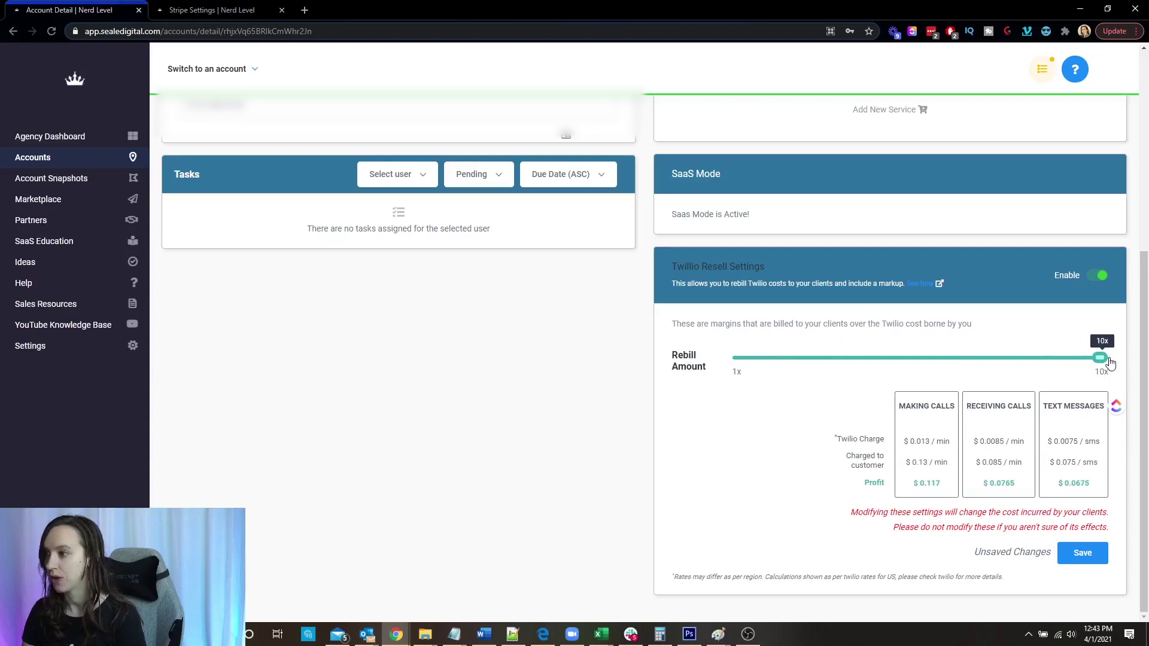
pyautogui.click(917, 462)
pyautogui.keyDown('shift'); pyautogui.click(952, 467); pyautogui.keyUp('shift')
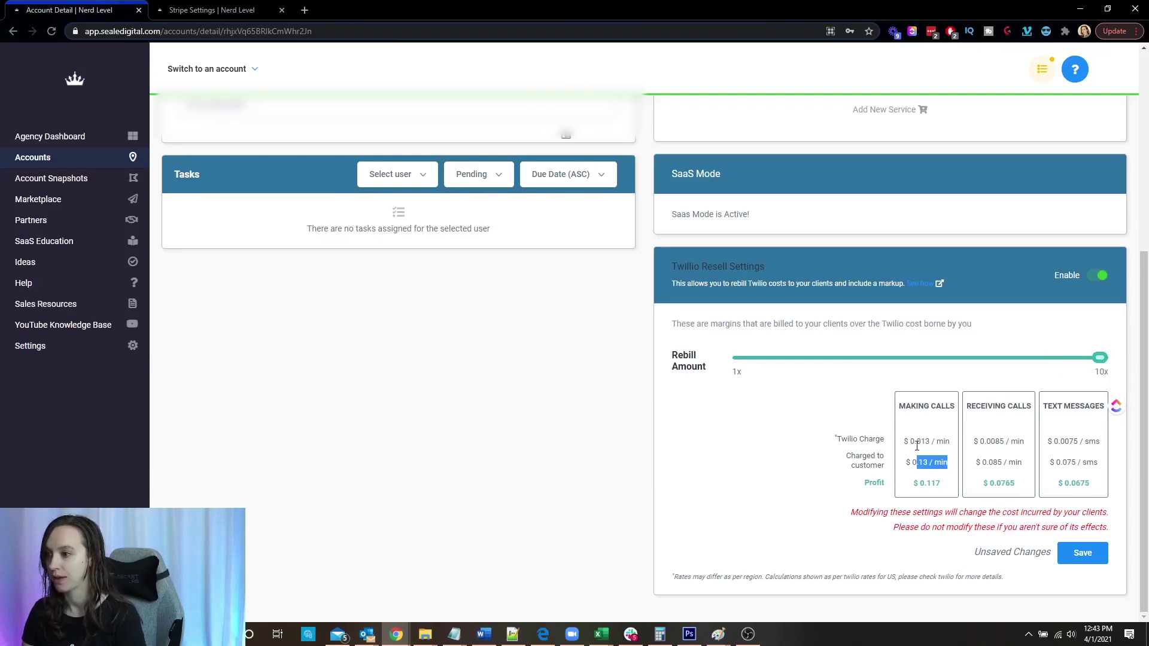
pyautogui.moveTo(914, 442); pyautogui.dragTo(944, 465)
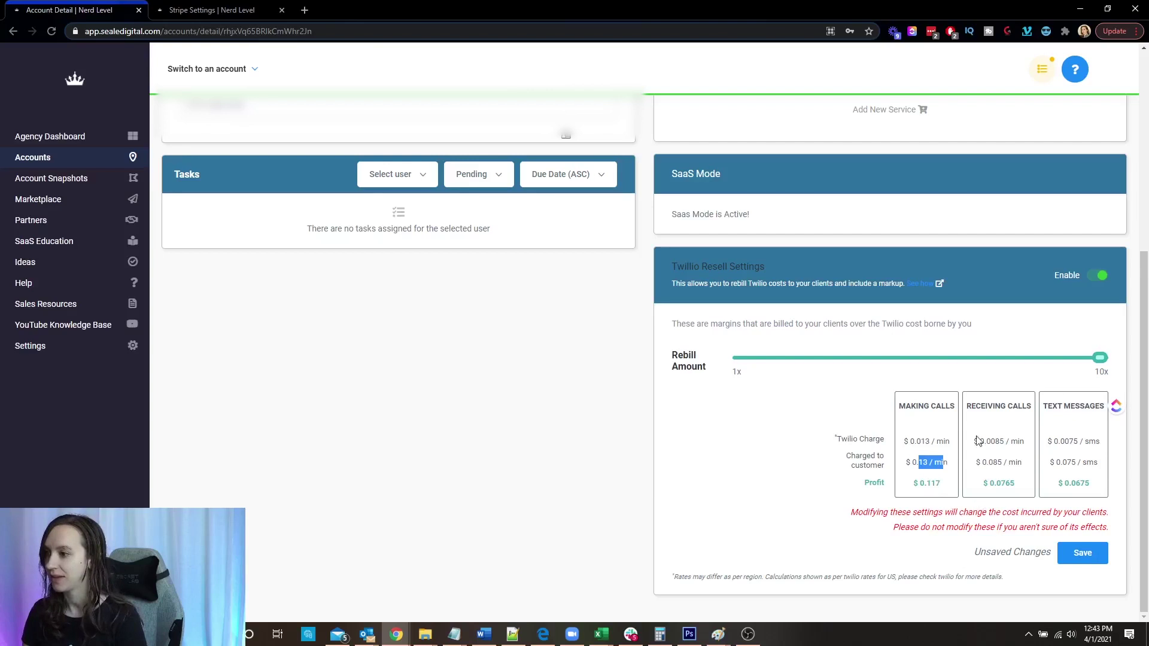
pyautogui.click(921, 441)
pyautogui.moveTo(1020, 441); pyautogui.dragTo(1057, 444)
pyautogui.click(1077, 453)
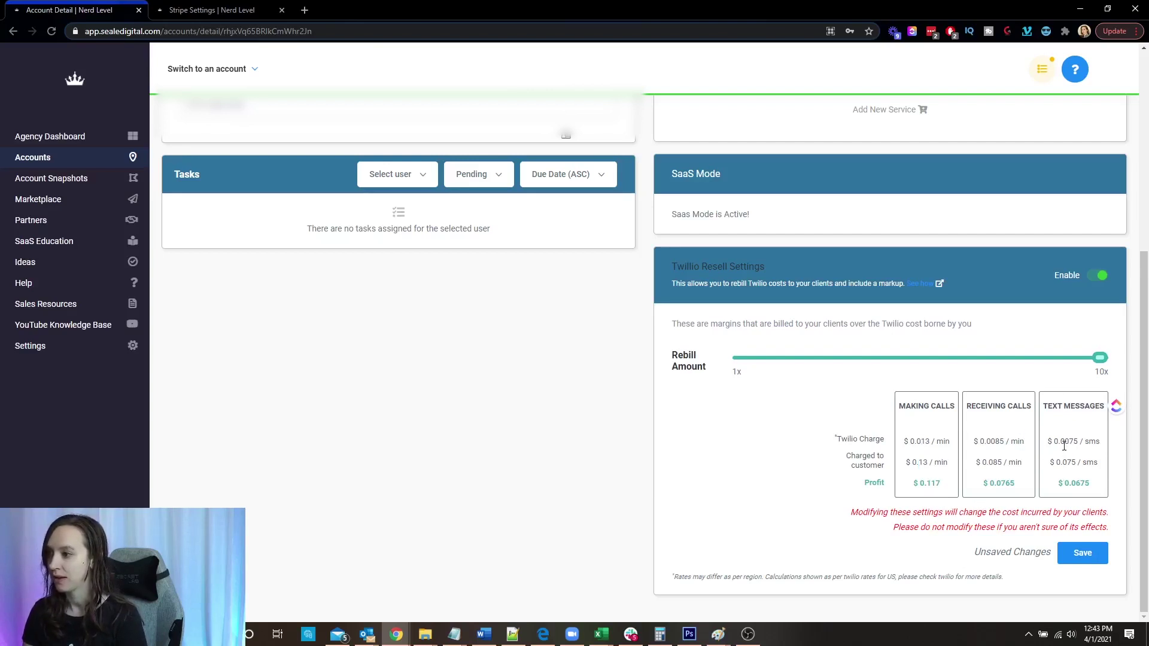
pyautogui.moveTo(1060, 442); pyautogui.dragTo(1094, 463)
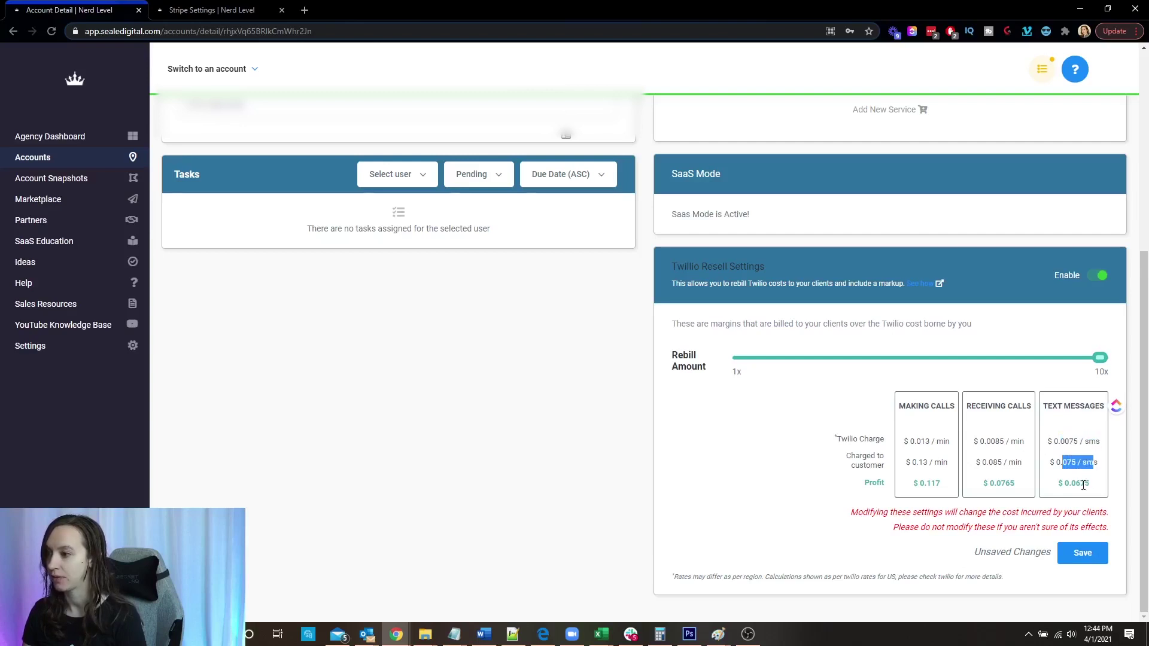
pyautogui.moveTo(906, 513); pyautogui.dragTo(1111, 519)
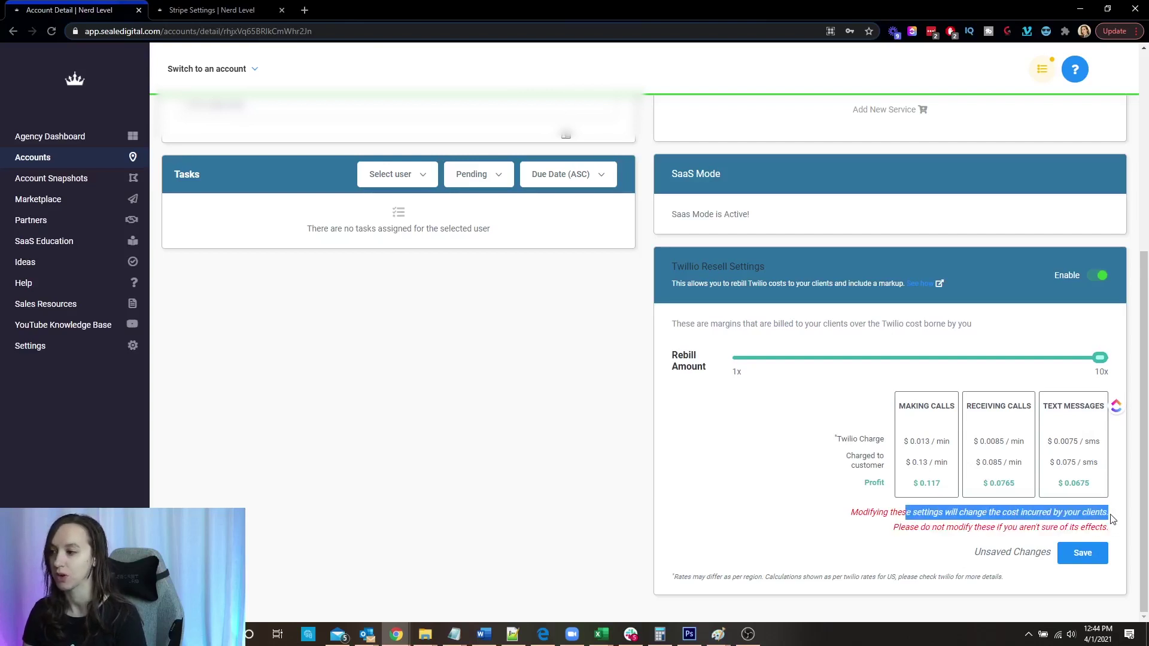
pyautogui.click(1089, 520)
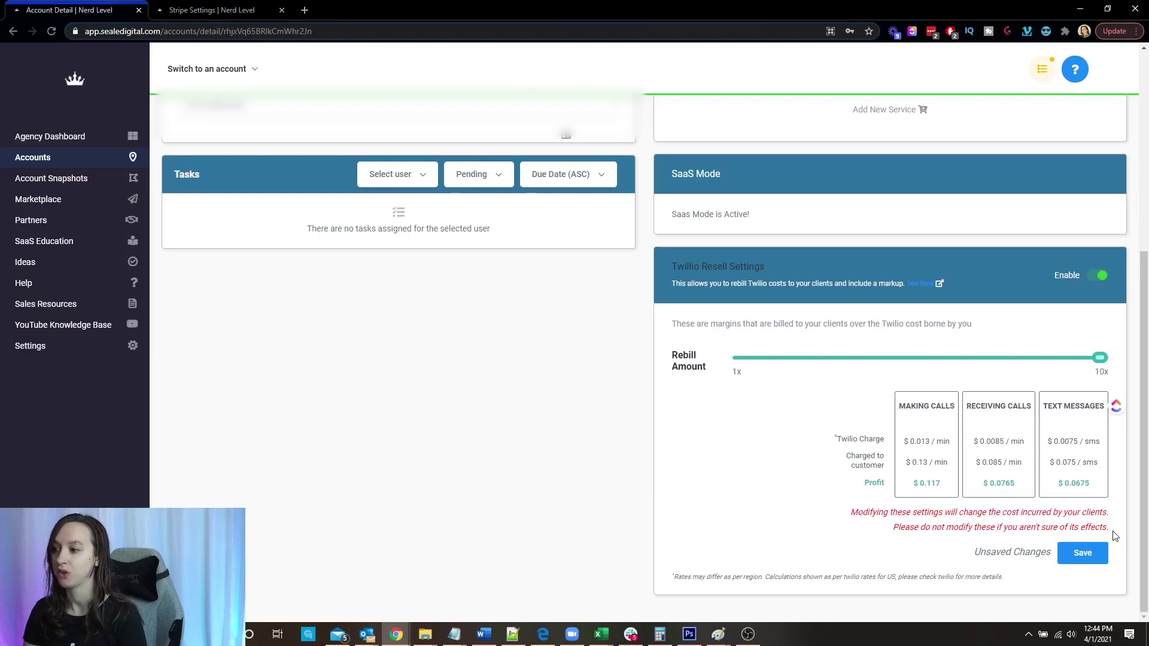
pyautogui.moveTo(1114, 536); pyautogui.dragTo(897, 530)
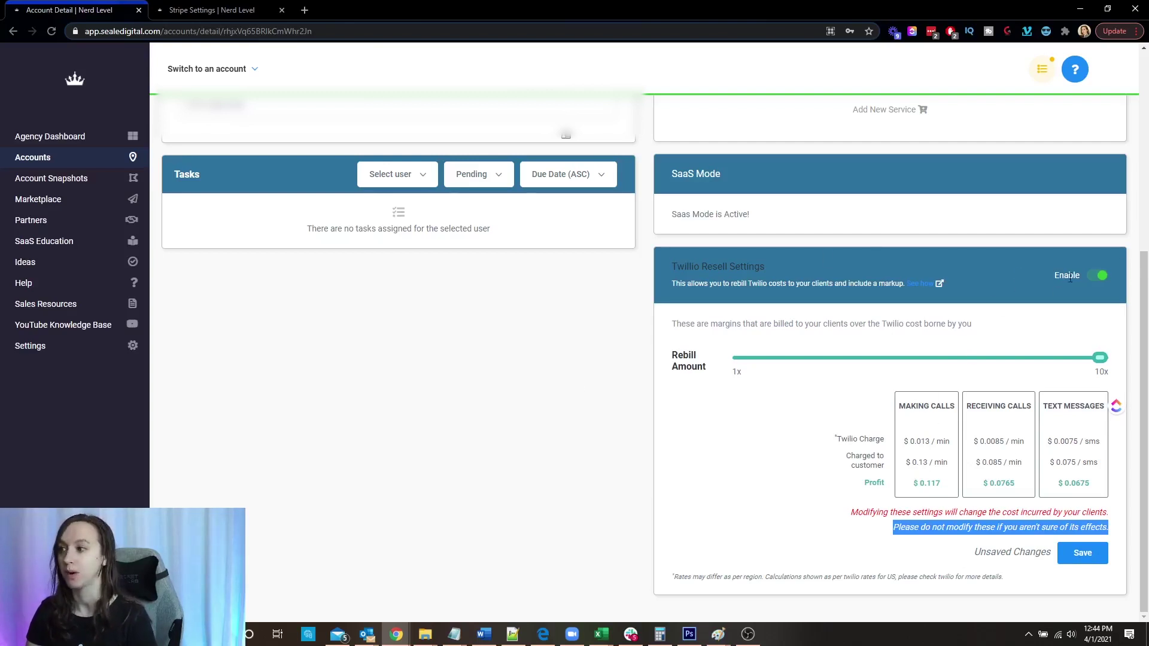
# Disable Twilio rebilling for the account, greying out its markup settings.
pyautogui.click(1104, 275)
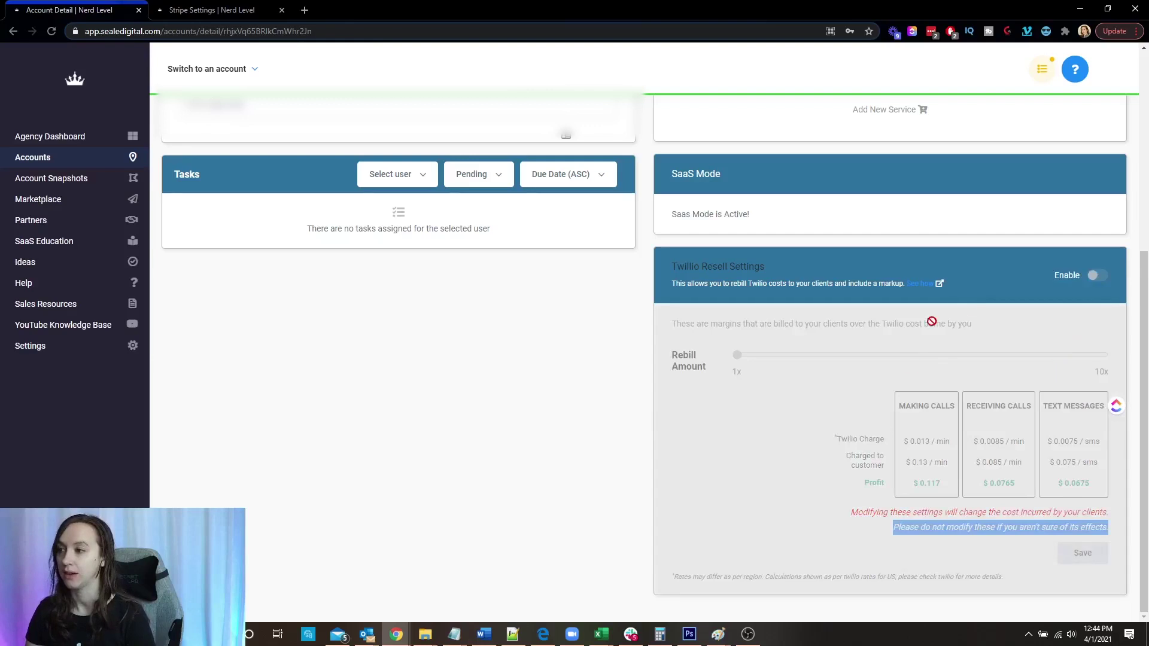